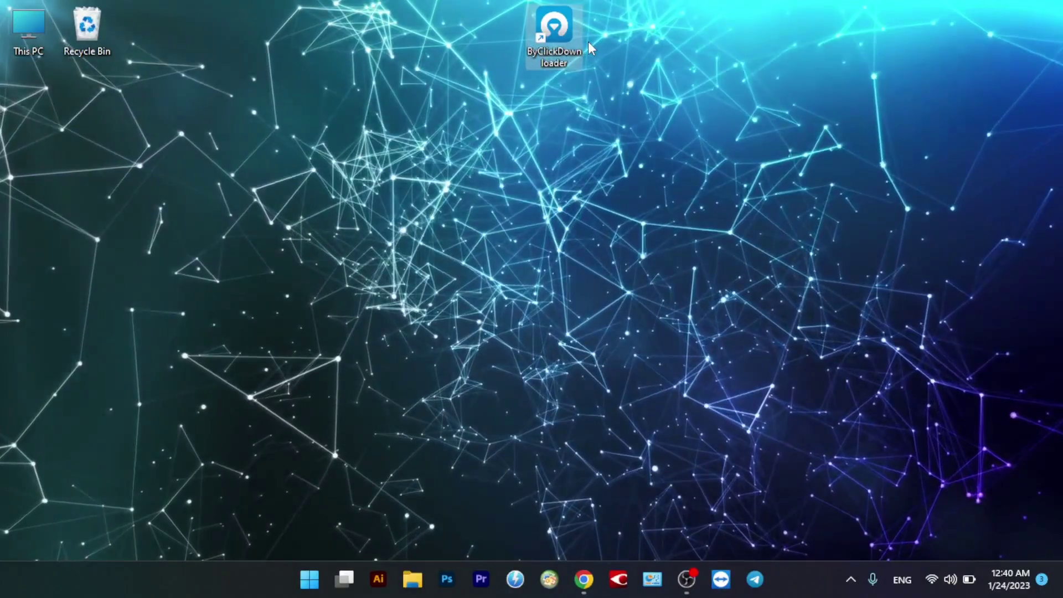
Step: Launch ByClick Downloader and create a folder named Music on the desktop beside the Recycle Bin
{"action": "double_click", "coordinate": [553, 41]}
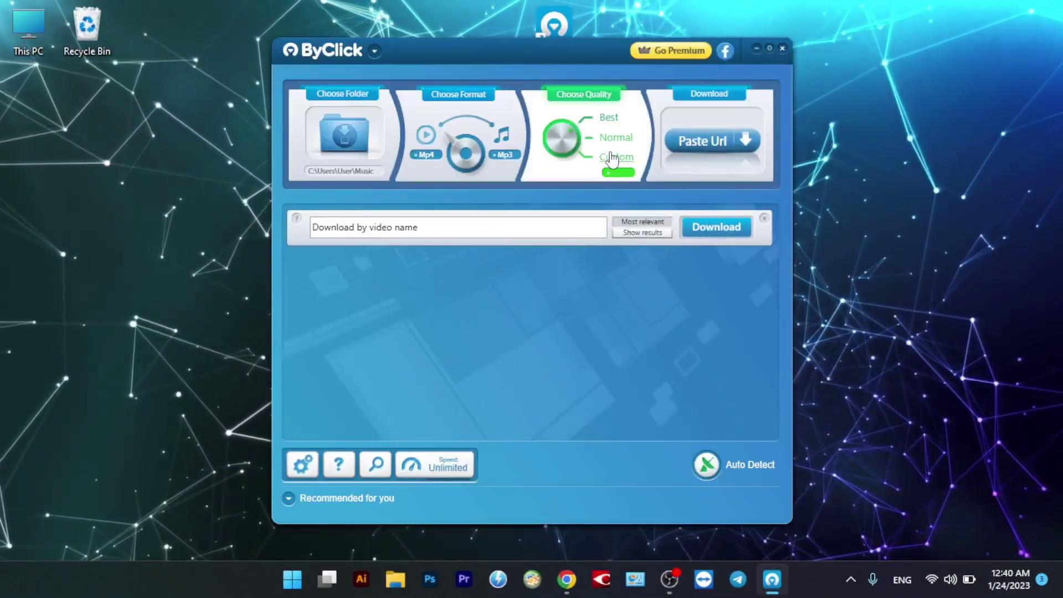
{"action": "left_click_drag", "start_coordinate": [456, 48], "coordinate": [475, 45]}
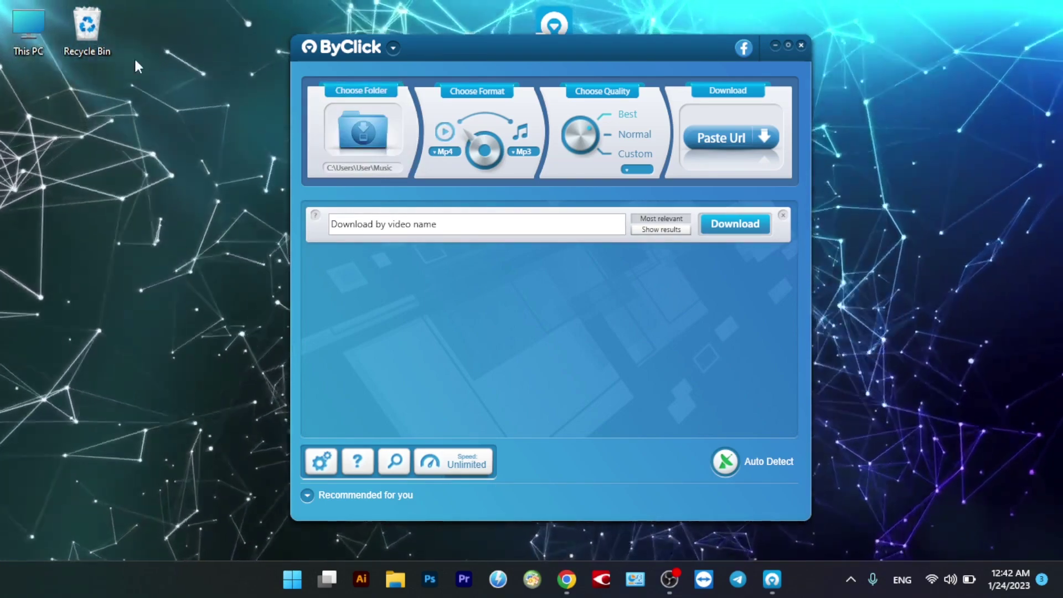
{"action": "right_click", "coordinate": [140, 63]}
{"action": "mouse_move", "coordinate": [292, 189]}
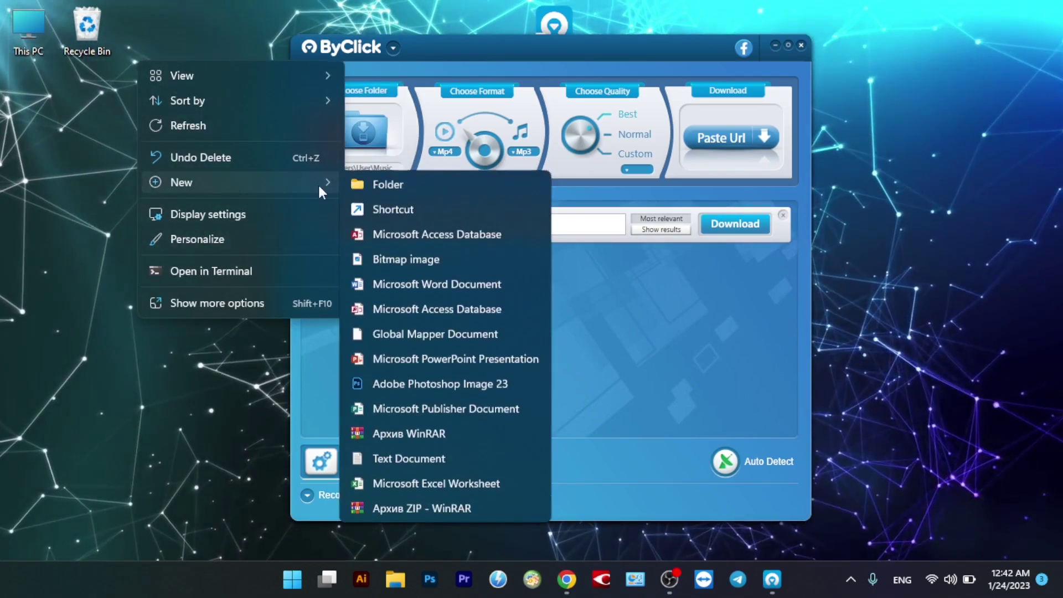
{"action": "left_click", "coordinate": [394, 184]}
{"action": "type", "text": "Music"}
{"action": "key", "text": "Return"}
{"action": "left_click_drag", "start_coordinate": [171, 94], "coordinate": [159, 40]}
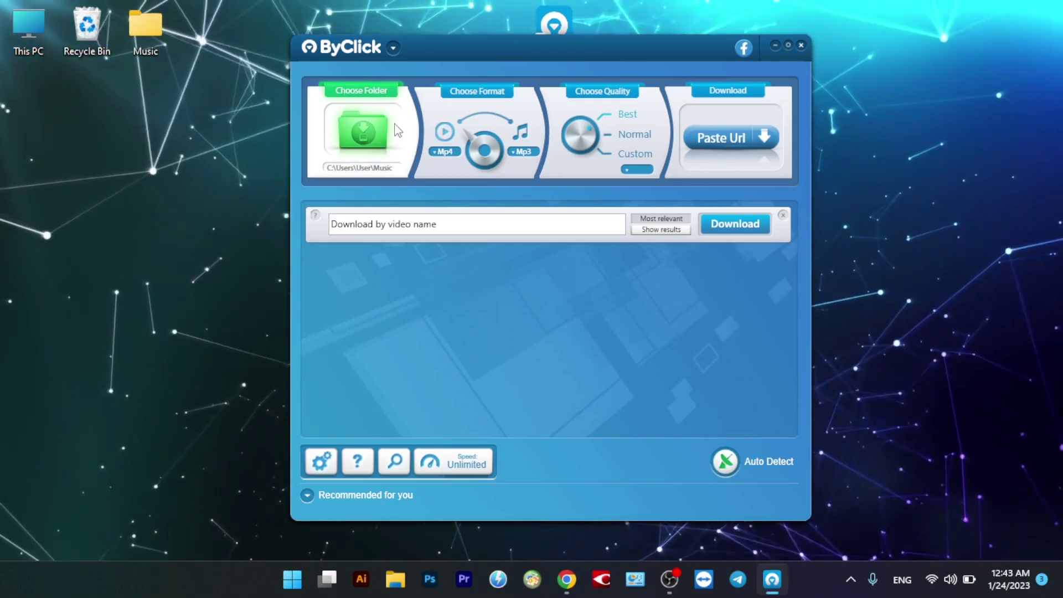
Step: Set the download folder to the new Music folder on the desktop
{"action": "left_click", "coordinate": [361, 119]}
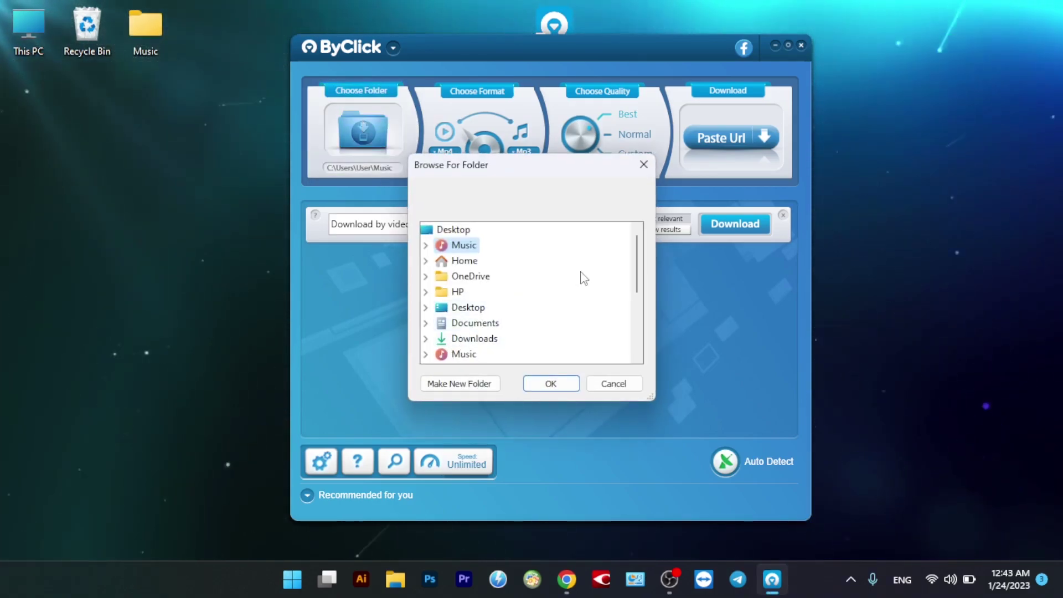
{"action": "left_click_drag", "start_coordinate": [633, 269], "coordinate": [618, 344]}
{"action": "left_click", "coordinate": [459, 354]}
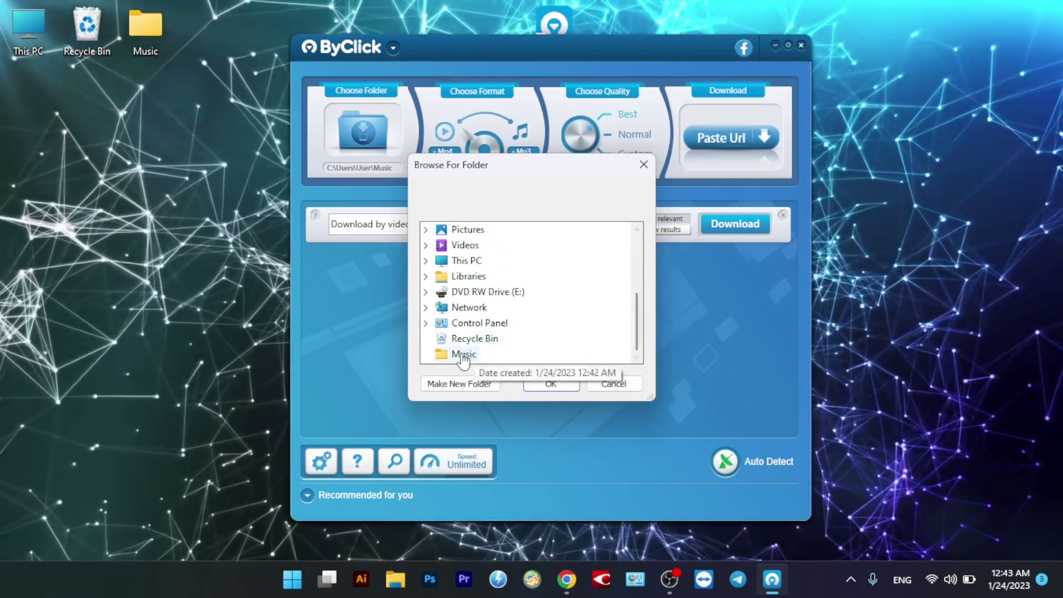
{"action": "left_click", "coordinate": [557, 389]}
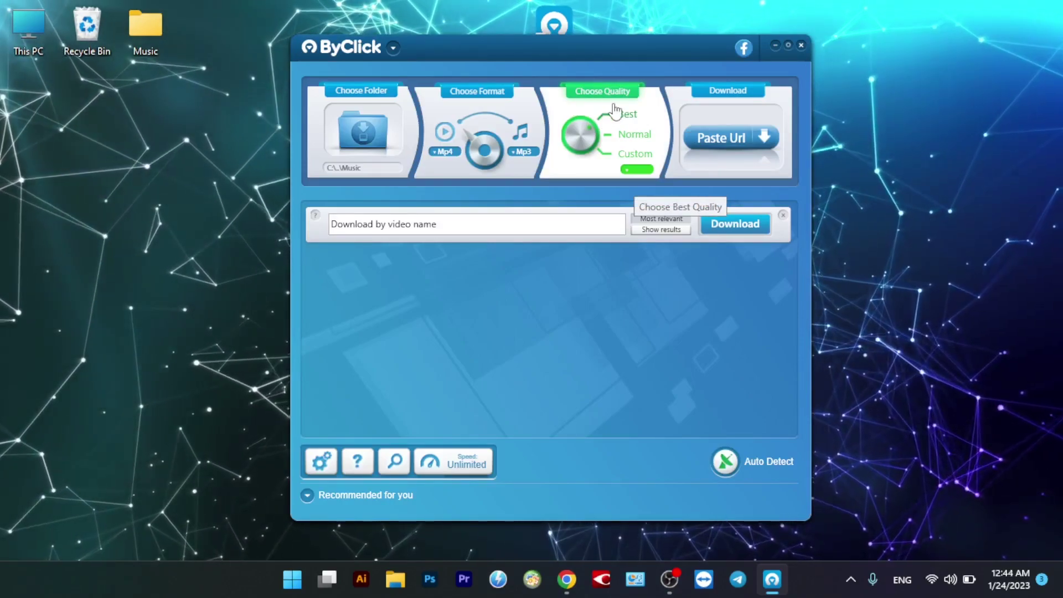
Step: Switch the download quality to Custom and review the available MP4 resolutions
{"action": "left_click", "coordinate": [635, 155]}
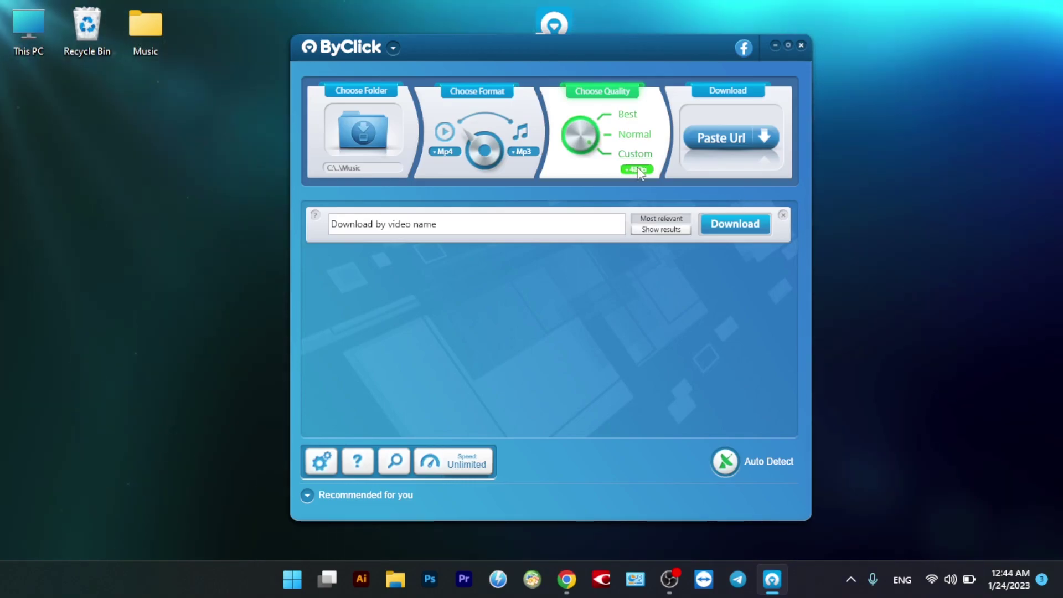
{"action": "left_click", "coordinate": [642, 169]}
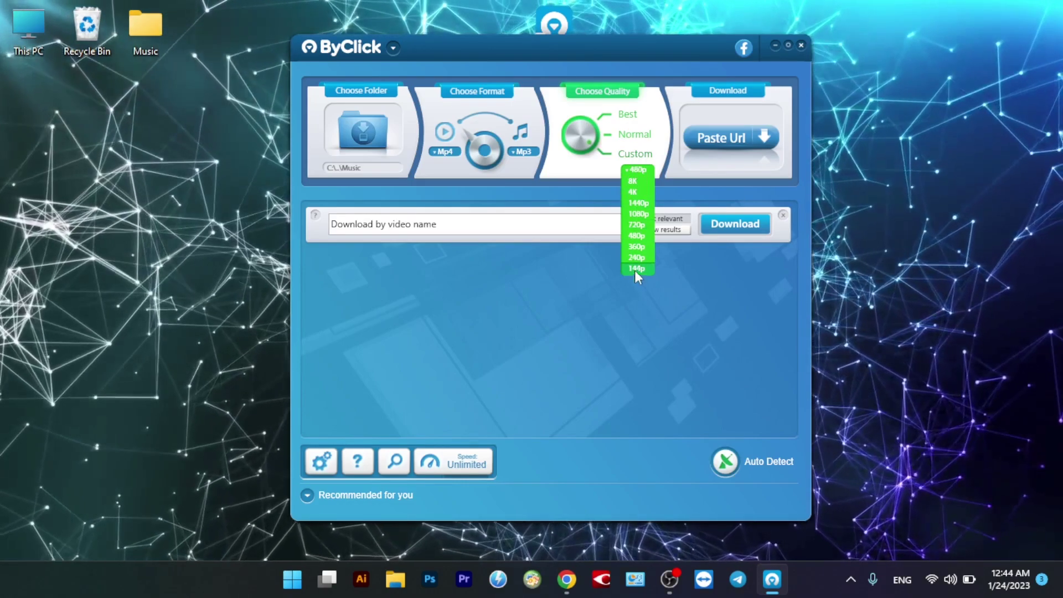
{"action": "left_click", "coordinate": [637, 170]}
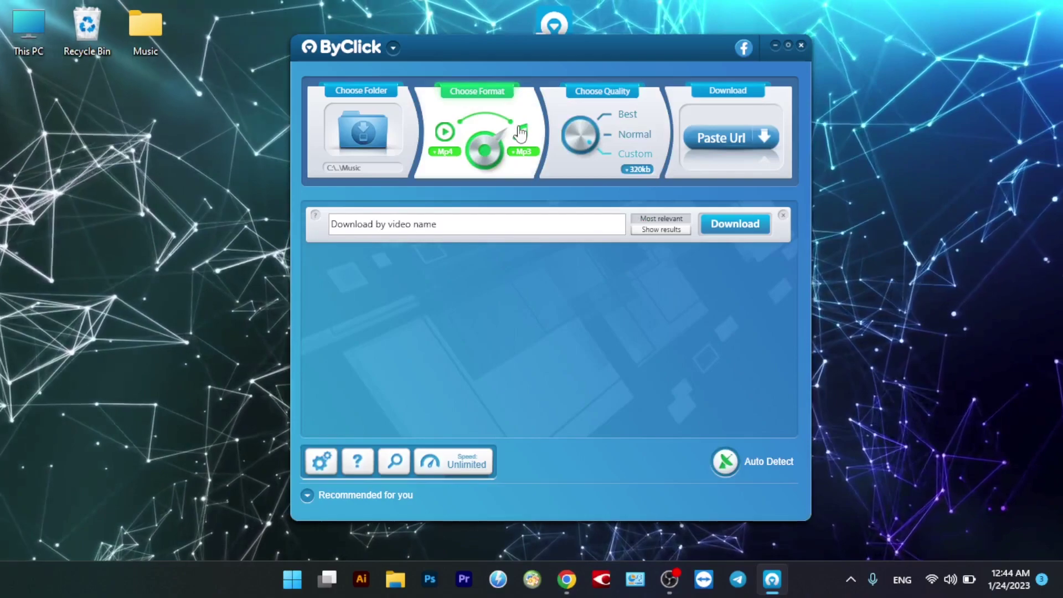
Step: With the MP3 format selected, review the custom bitrates and choose 320kb
{"action": "left_click", "coordinate": [639, 170]}
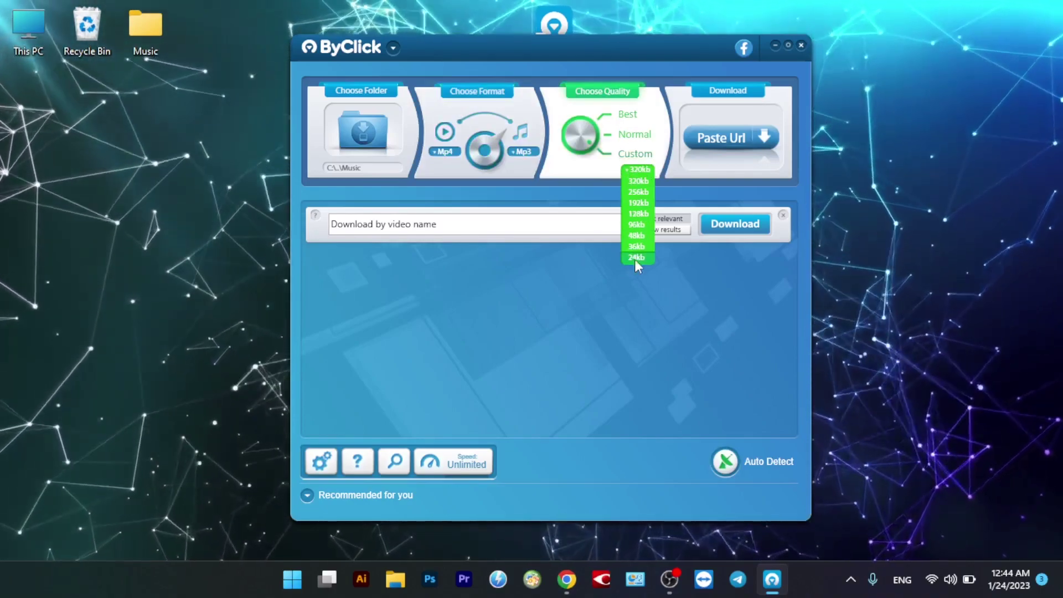
{"action": "left_click", "coordinate": [646, 177]}
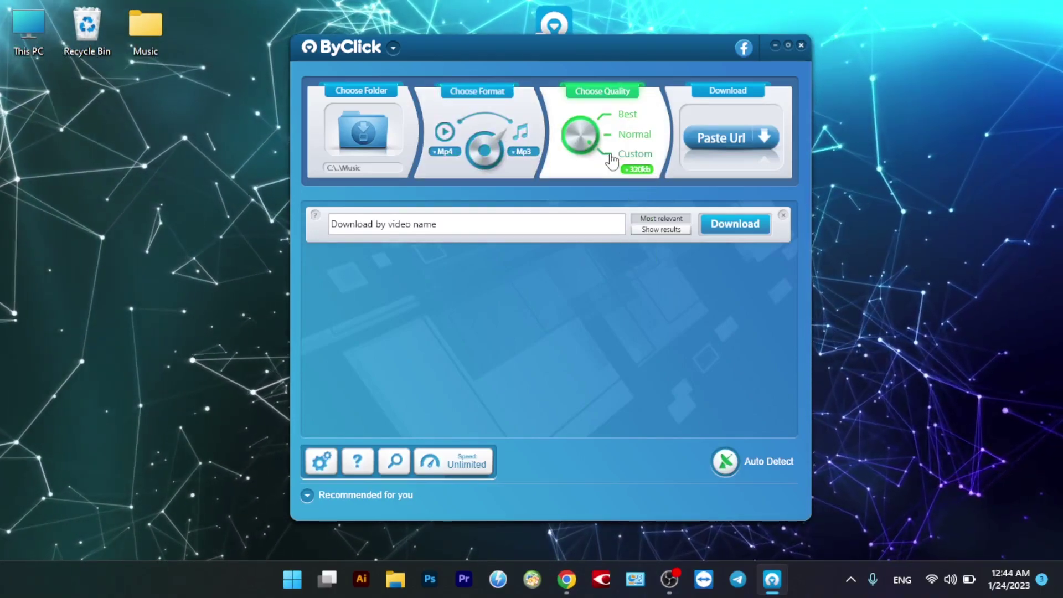
{"action": "left_click", "coordinate": [643, 169]}
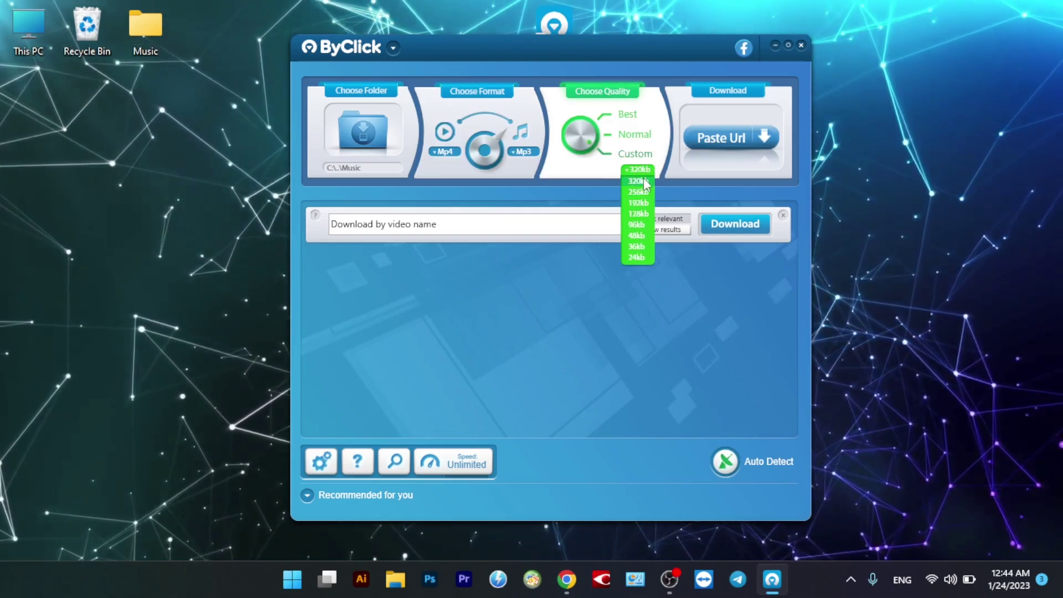
{"action": "left_click", "coordinate": [645, 182]}
Step: Set the download format back to MP4 and return the quality to Best
{"action": "left_click", "coordinate": [446, 134]}
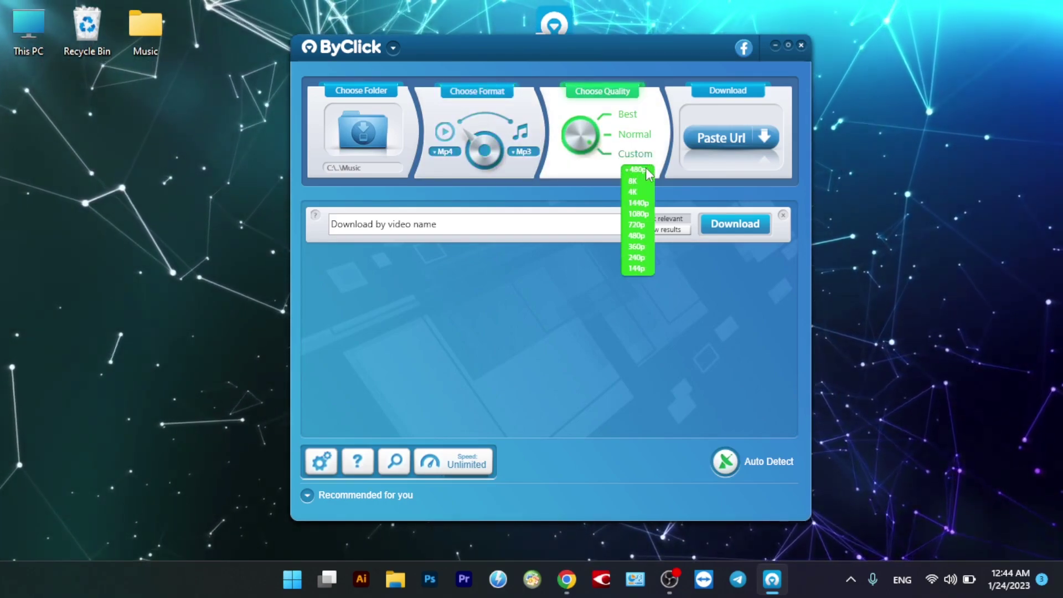
{"action": "left_click", "coordinate": [646, 168]}
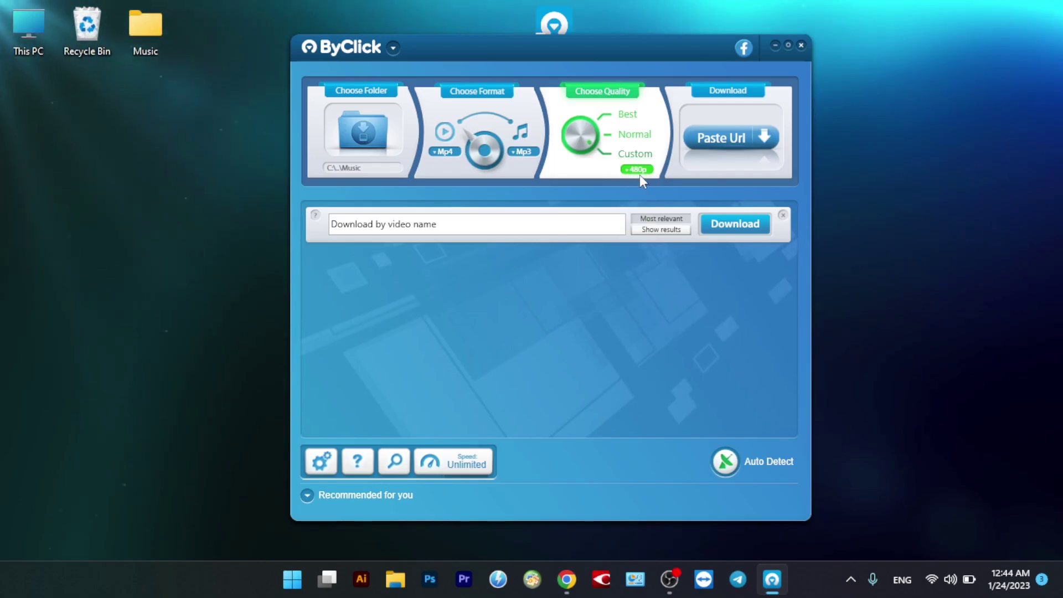
{"action": "left_click", "coordinate": [639, 170]}
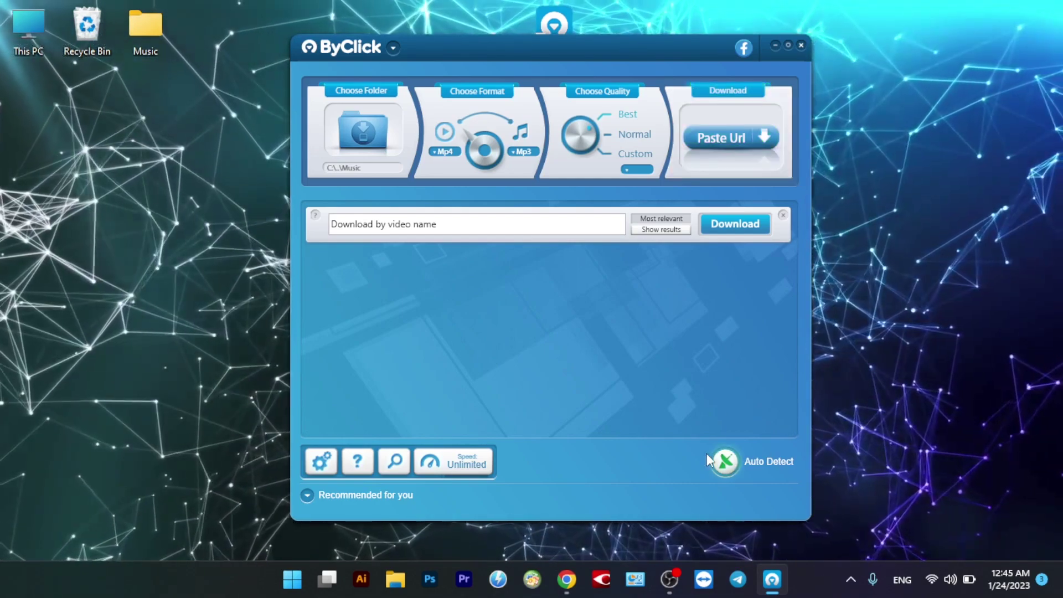
Step: Enable the popup download offer for Internet Explorer and Firefox in the auto-detect options and save them
{"action": "left_click", "coordinate": [726, 464]}
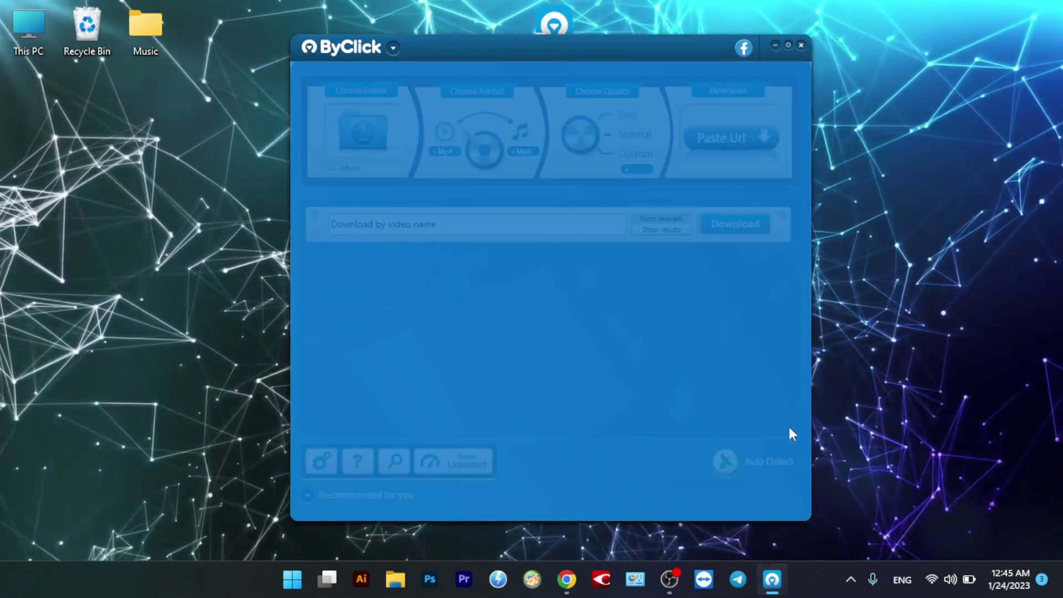
{"action": "left_click", "coordinate": [575, 457]}
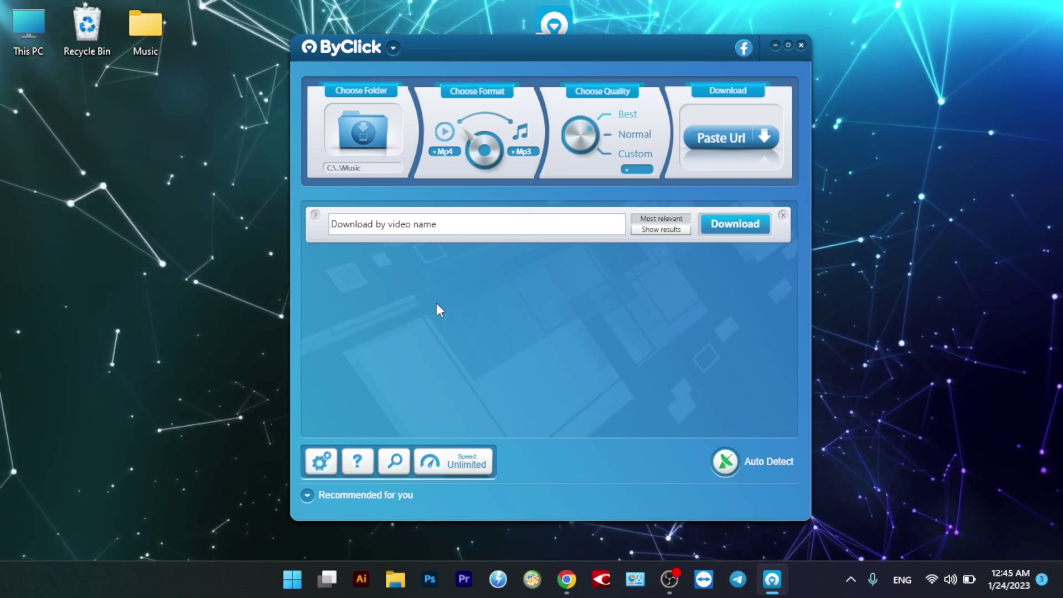
{"action": "left_click", "coordinate": [321, 463]}
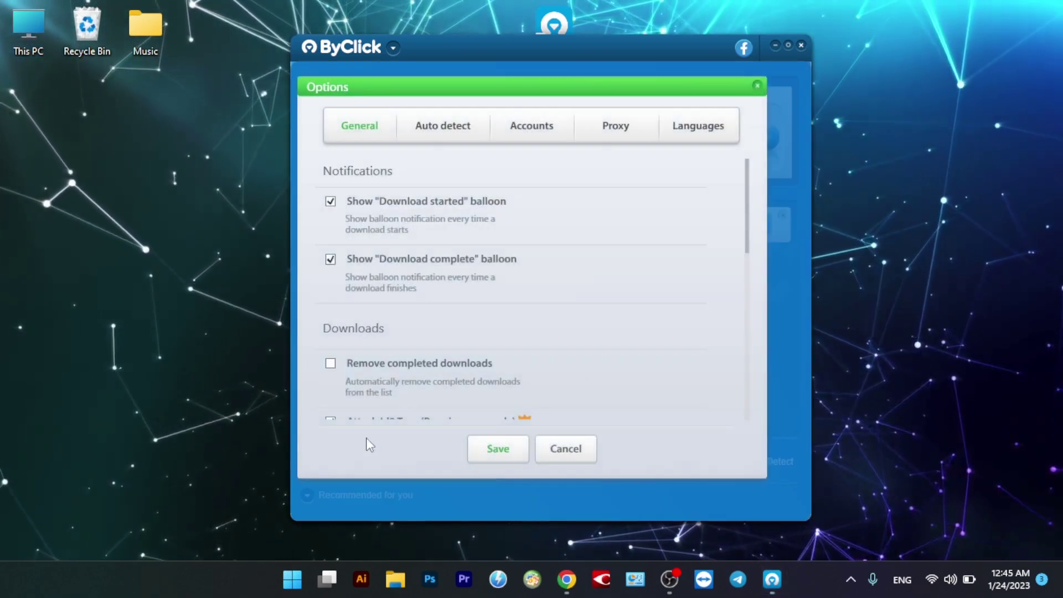
{"action": "left_click", "coordinate": [457, 131]}
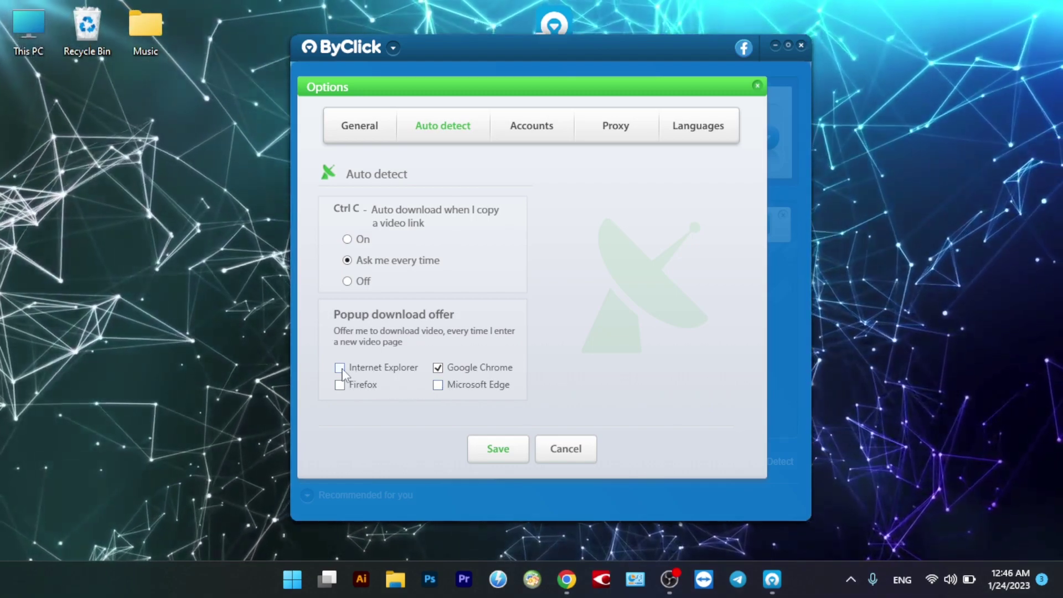
{"action": "left_click", "coordinate": [340, 385]}
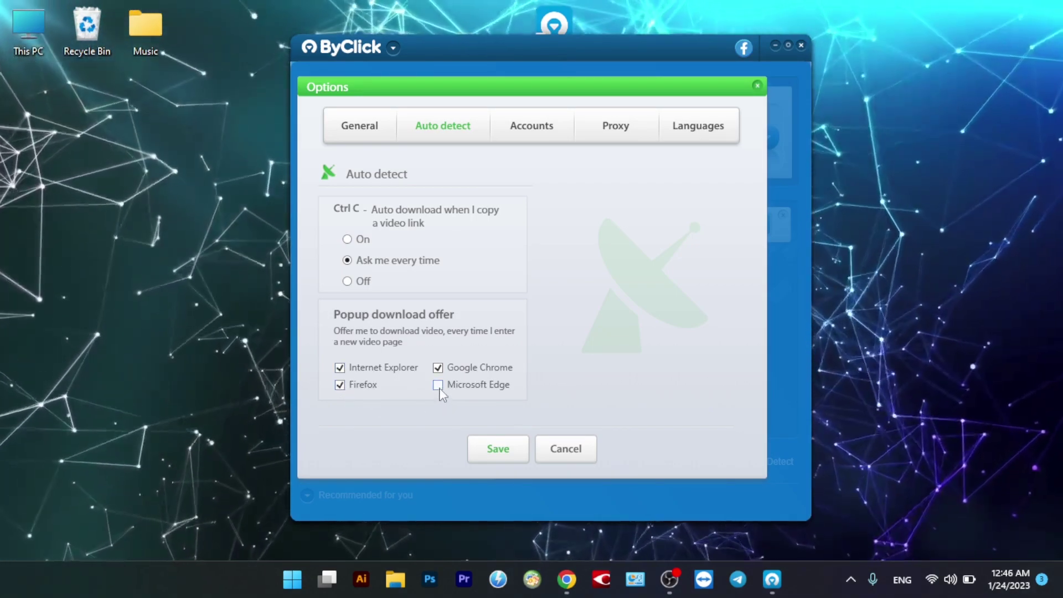
{"action": "left_click", "coordinate": [499, 450]}
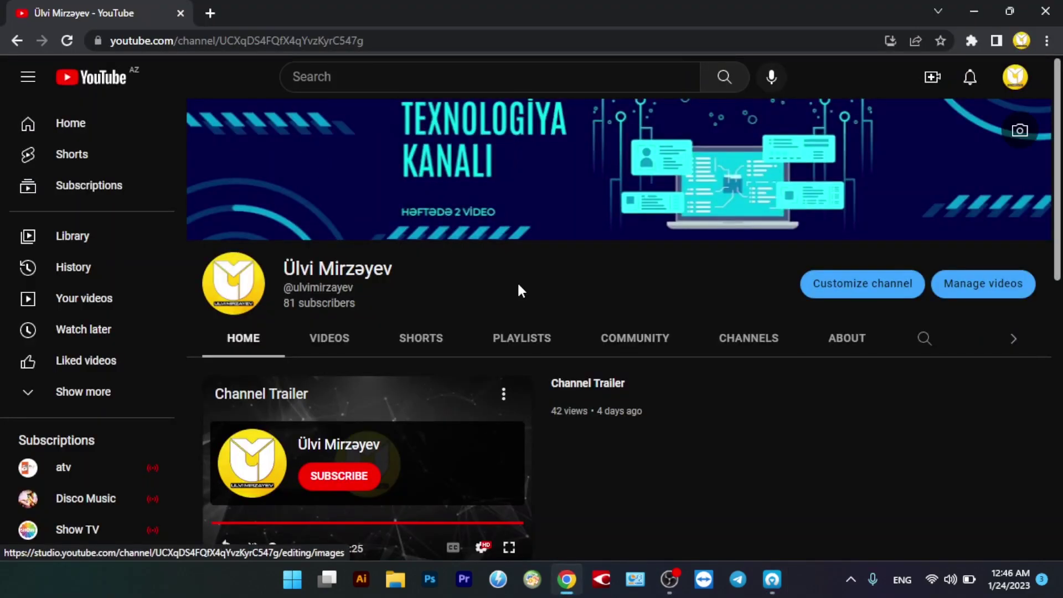
Step: In Chrome, open the YouTube channel's video "Hər kompüterə lazım olan 3 PROQRAM" and pause it
{"action": "scroll", "coordinate": [599, 340], "scroll_direction": "down", "scroll_amount": 4}
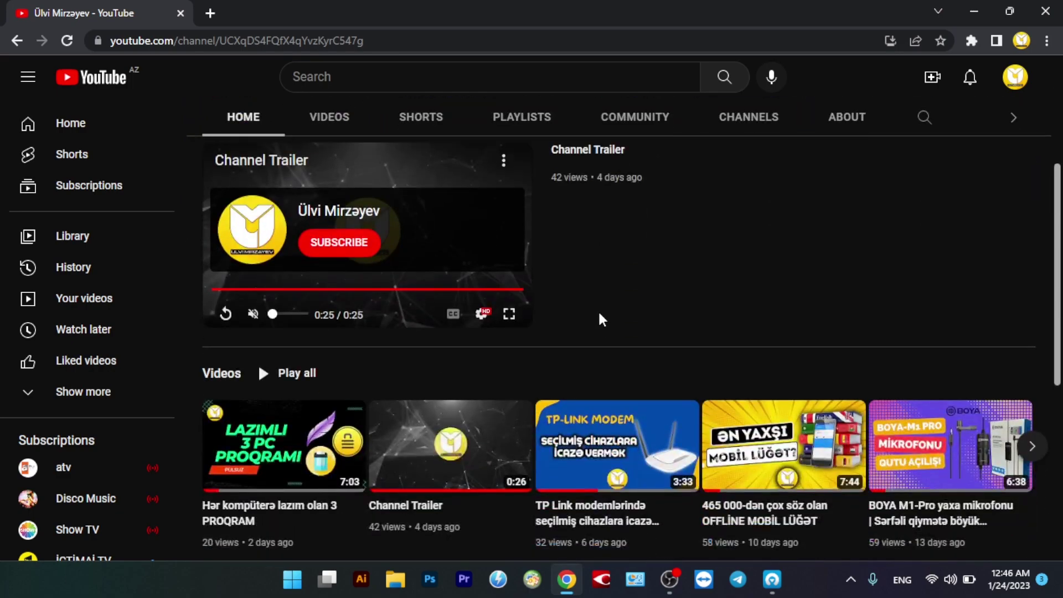
{"action": "scroll", "coordinate": [600, 315], "scroll_direction": "up", "scroll_amount": 1}
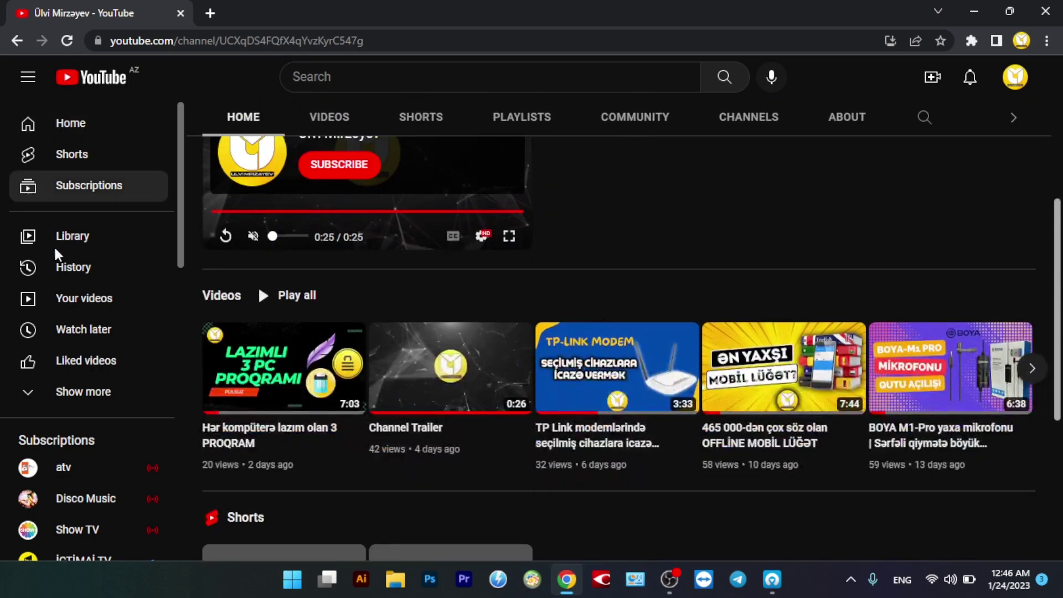
{"action": "left_click", "coordinate": [280, 357]}
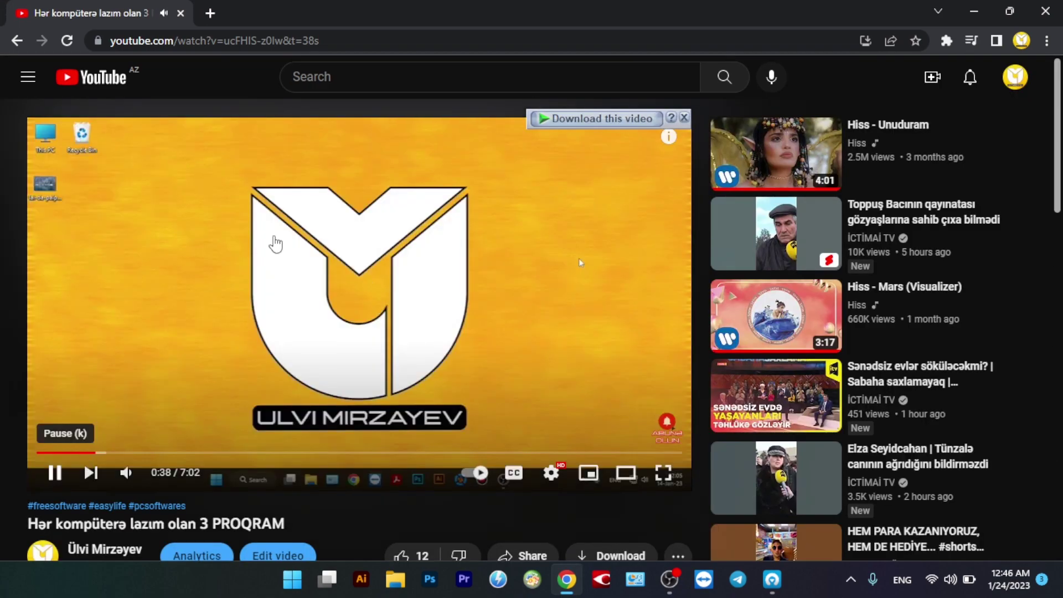
{"action": "left_click", "coordinate": [580, 262]}
Step: Copy the paused video's link from the browser's address
{"action": "left_click", "coordinate": [309, 40]}
{"action": "right_click", "coordinate": [314, 44]}
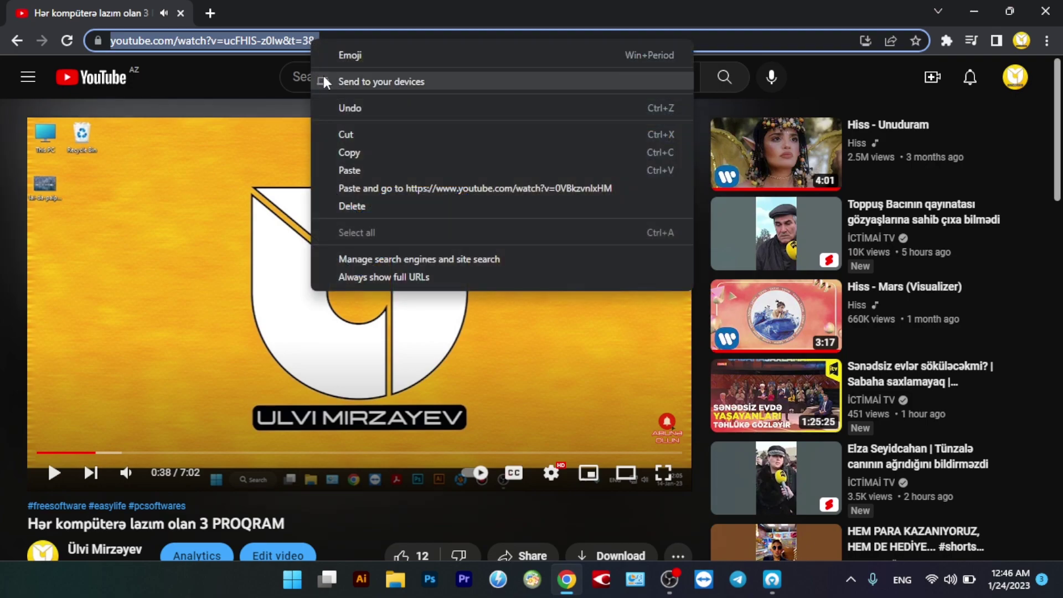
{"action": "left_click", "coordinate": [356, 153]}
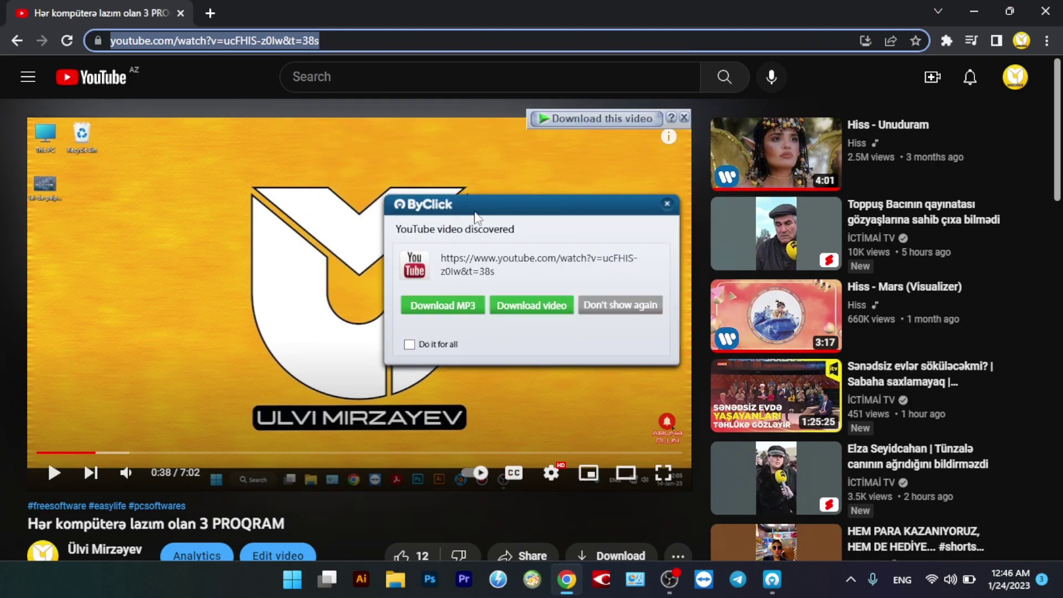
Step: Start the video download from the ByClick prompt and check its progress in ByClick Downloader
{"action": "left_click_drag", "start_coordinate": [480, 213], "coordinate": [439, 200]}
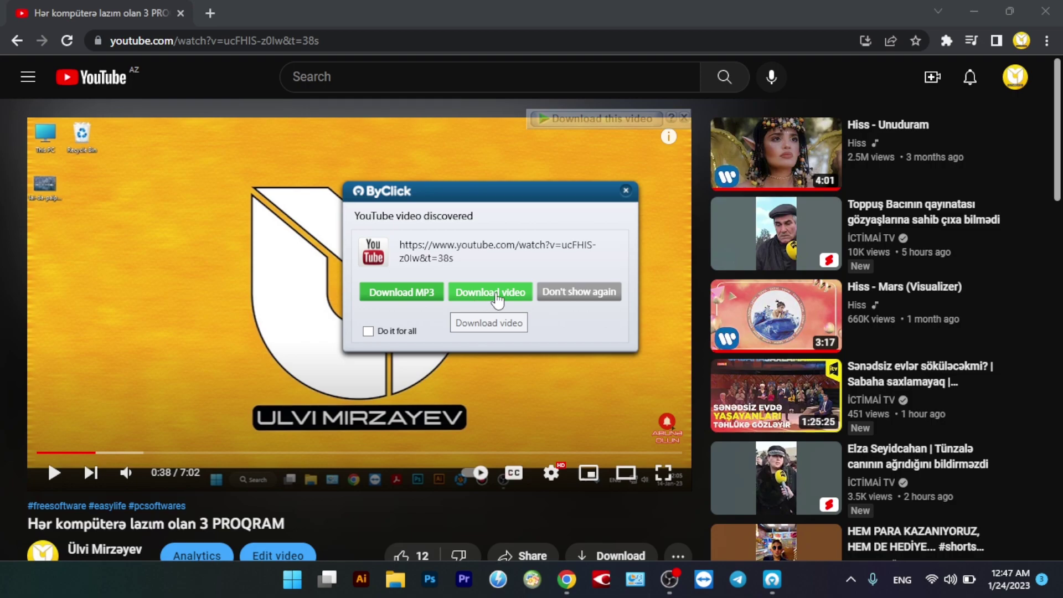
{"action": "left_click", "coordinate": [497, 298]}
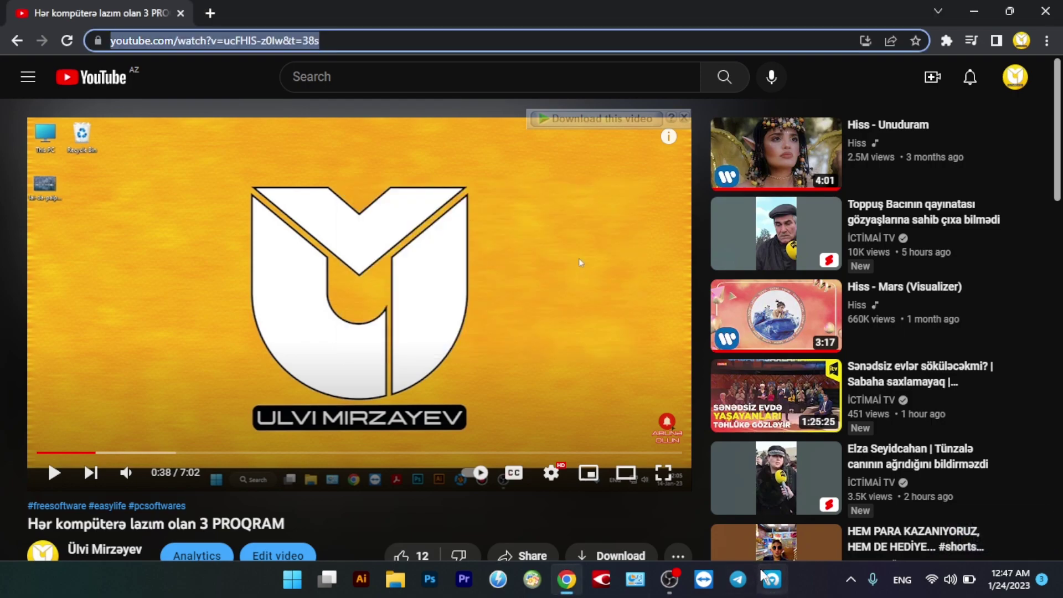
{"action": "left_click", "coordinate": [770, 581]}
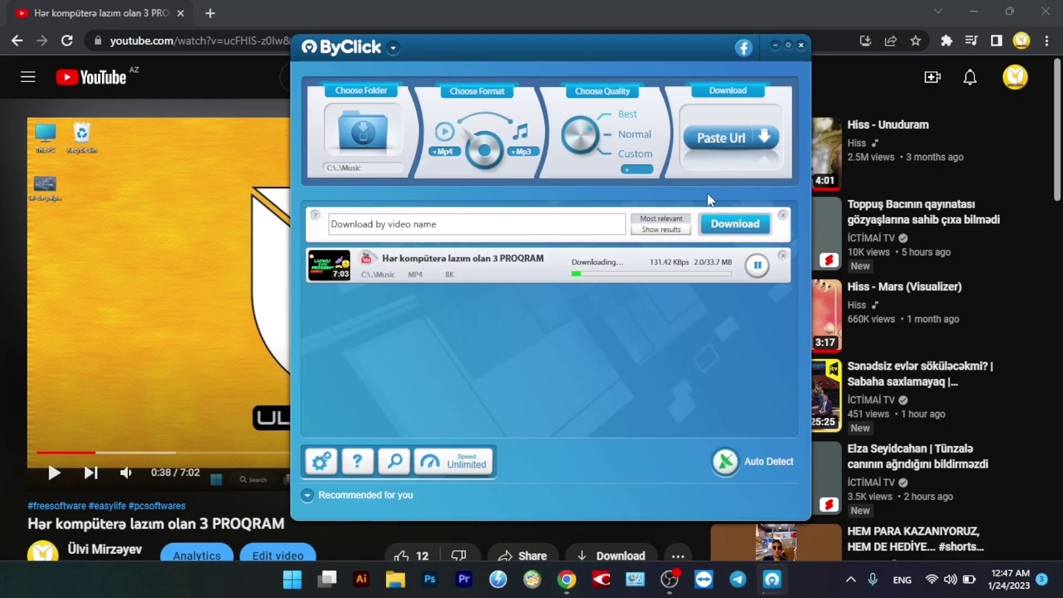
{"action": "left_click", "coordinate": [437, 268]}
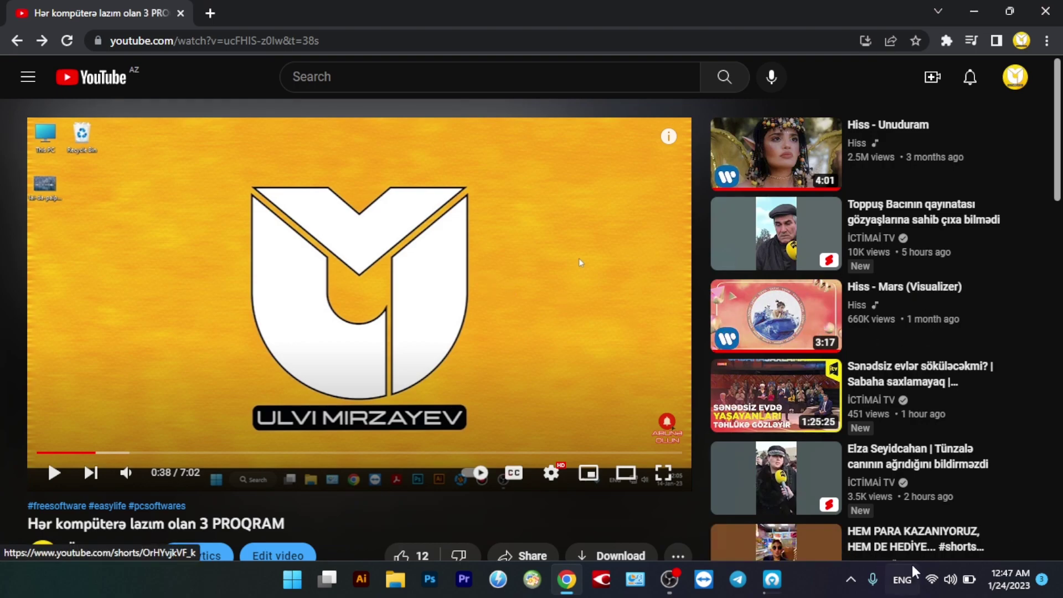
Step: Lower the system volume to zero and close the quick settings
{"action": "left_click", "coordinate": [952, 580]}
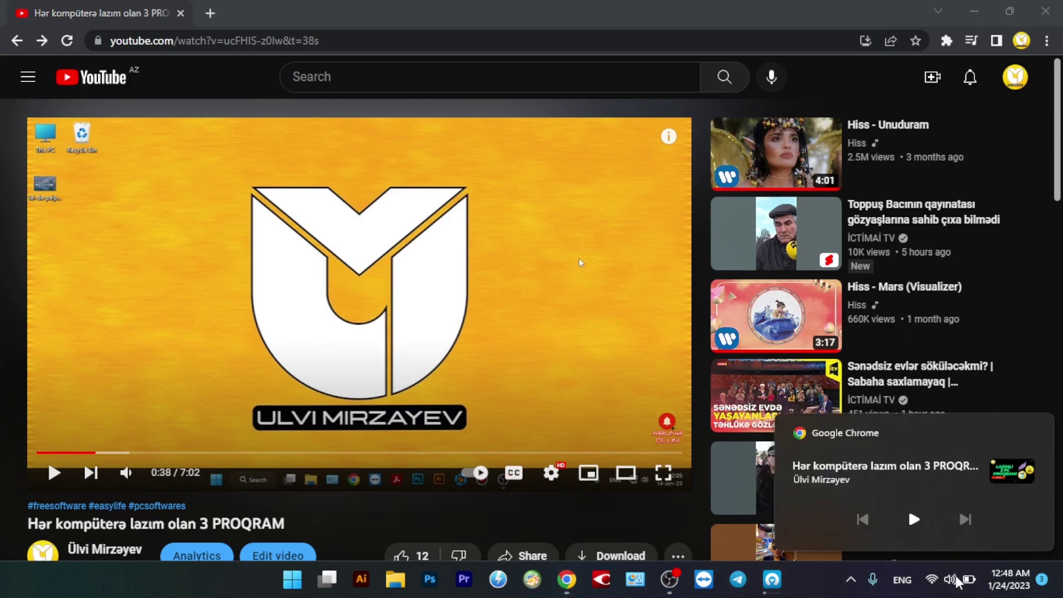
{"action": "left_click_drag", "start_coordinate": [1002, 482], "coordinate": [824, 484]}
{"action": "left_click", "coordinate": [815, 578]}
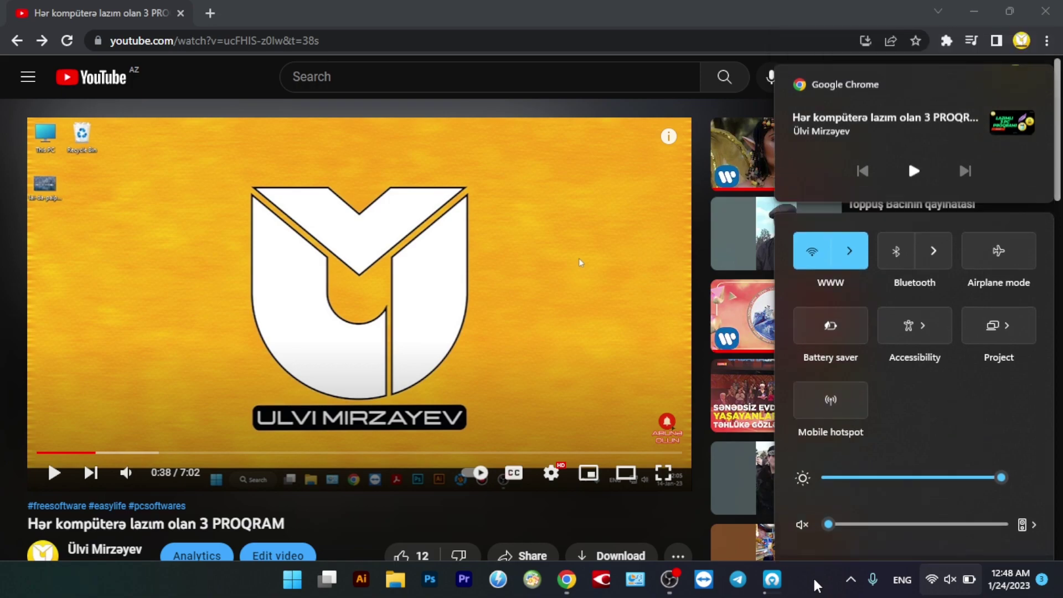
Step: Open the suggested YouTube video "Hiss - Mars (Visualizer)"
{"action": "scroll", "coordinate": [880, 339], "scroll_direction": "down", "scroll_amount": 1}
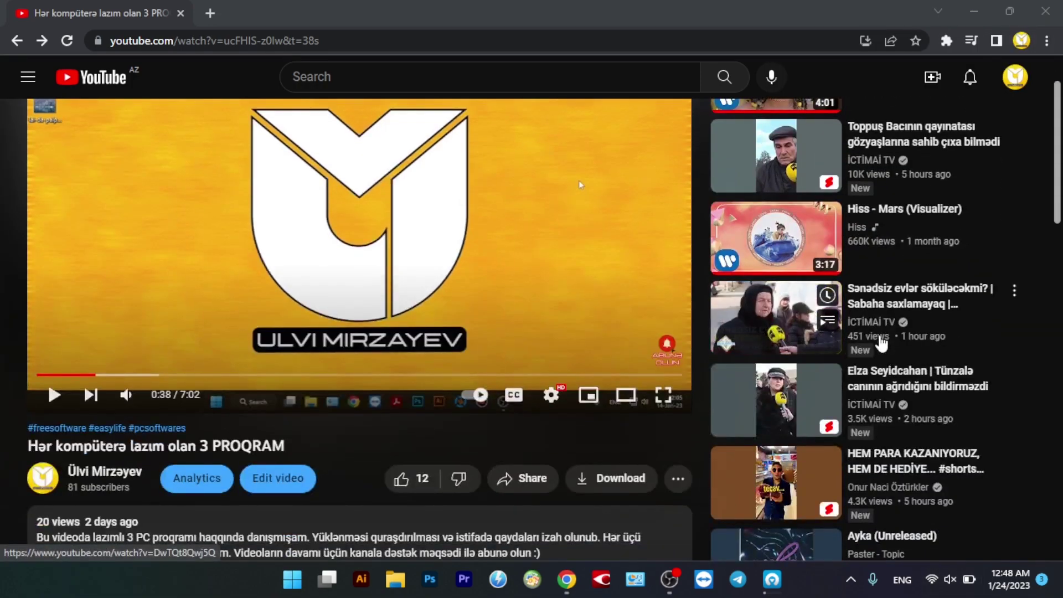
{"action": "left_click", "coordinate": [880, 340]}
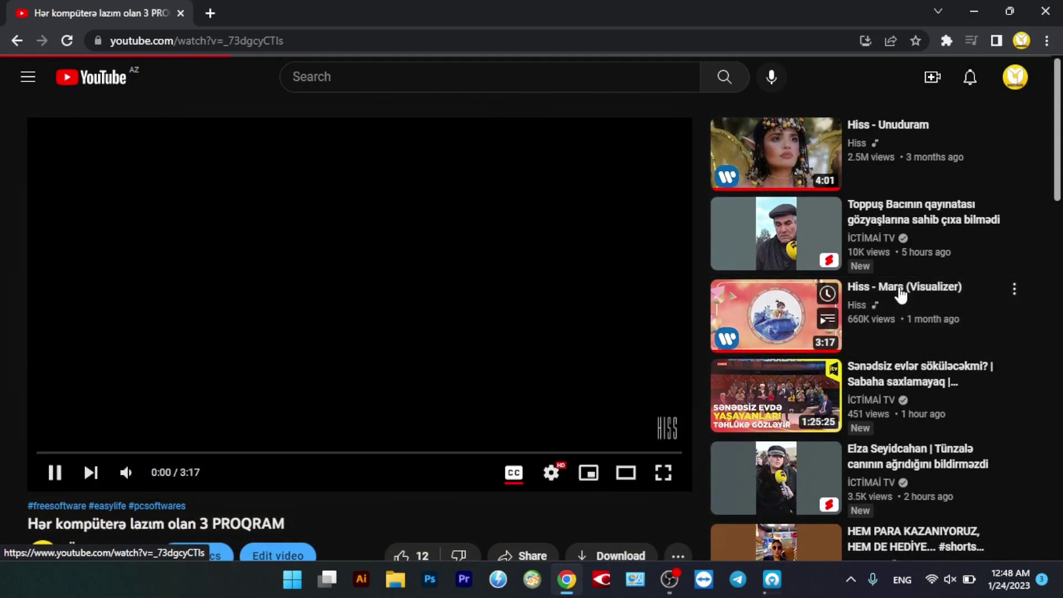
Step: Copy the link of the "Hiss - Mars (Visualizer)" video from the browser's address
{"action": "left_click", "coordinate": [901, 295]}
{"action": "left_click", "coordinate": [254, 42]}
{"action": "right_click", "coordinate": [254, 42]}
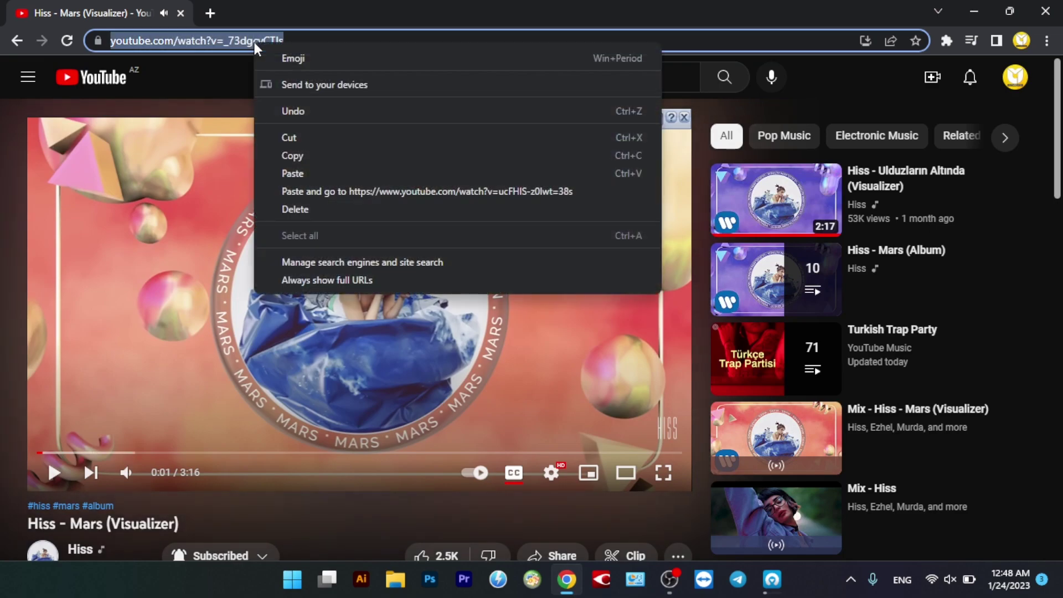
{"action": "left_click", "coordinate": [313, 154]}
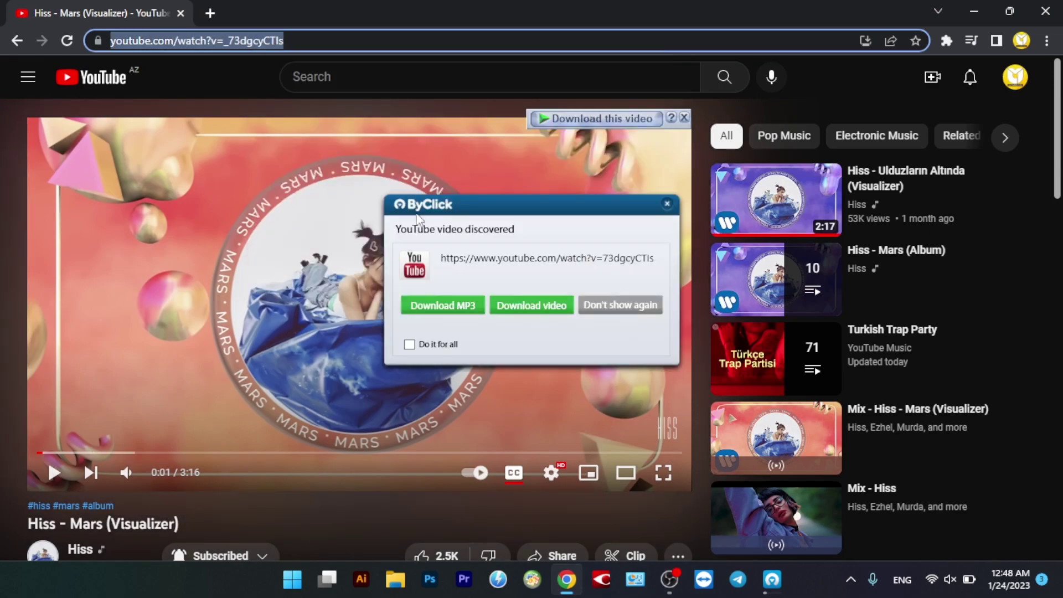
Step: Download the Mars video as MP3 from the ByClick prompt, check its progress in ByClick Downloader, and minimize the downloader
{"action": "left_click", "coordinate": [446, 306]}
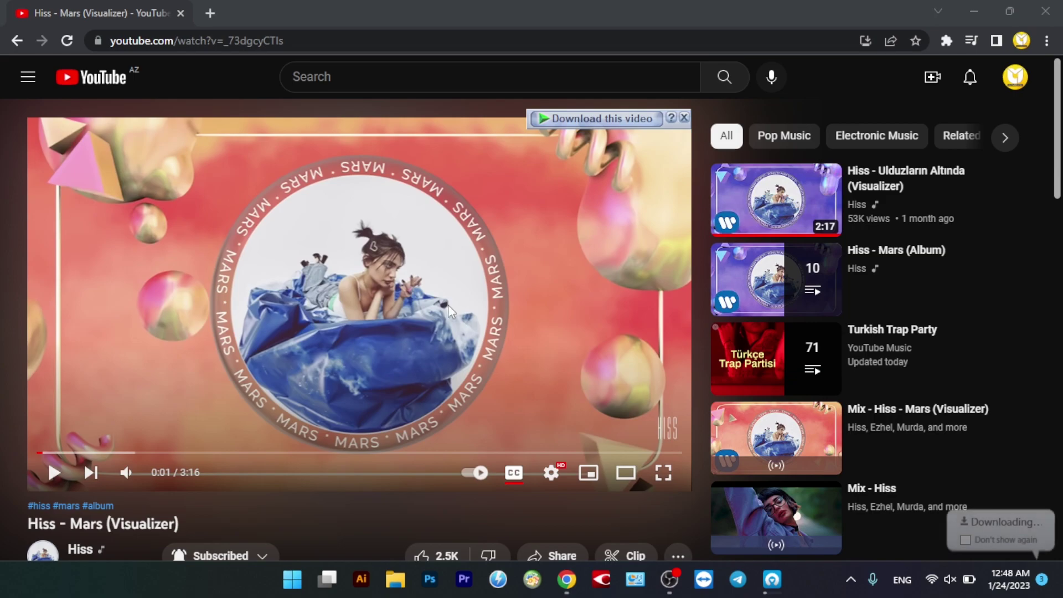
{"action": "left_click", "coordinate": [772, 579]}
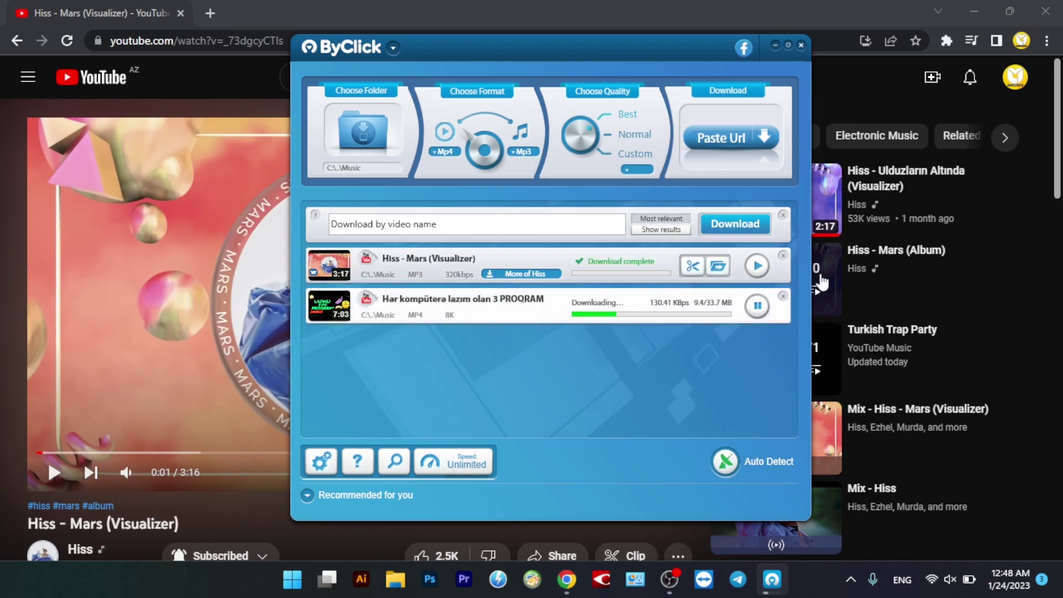
{"action": "left_click", "coordinate": [775, 46]}
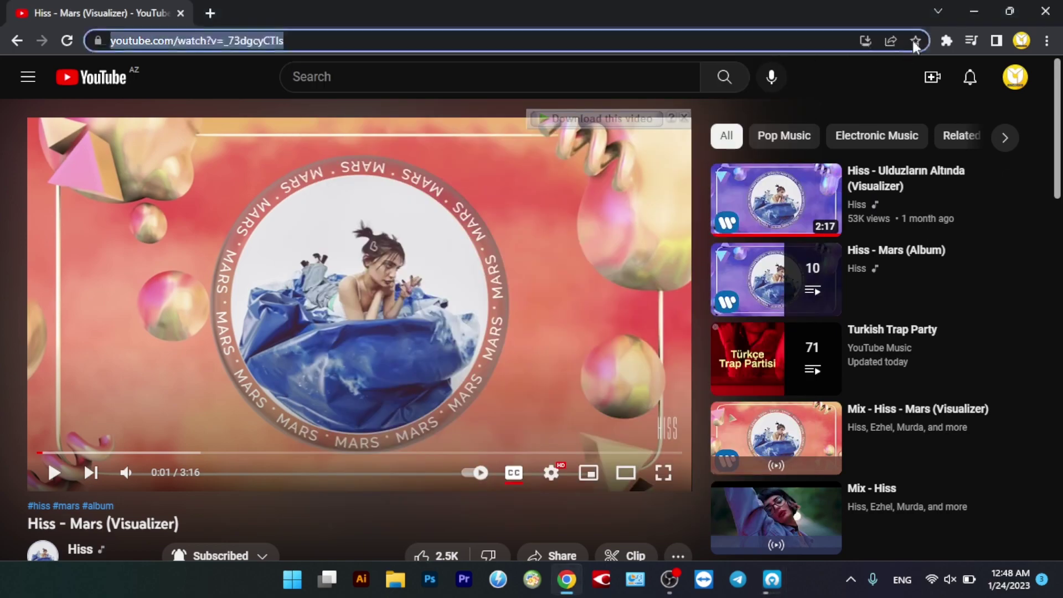
Step: Minimize the browser, open the desktop Music folder in File Explorer and select the downloaded "Hiss - Mars" audio file
{"action": "left_click", "coordinate": [971, 12]}
{"action": "double_click", "coordinate": [164, 29]}
{"action": "left_click", "coordinate": [247, 176]}
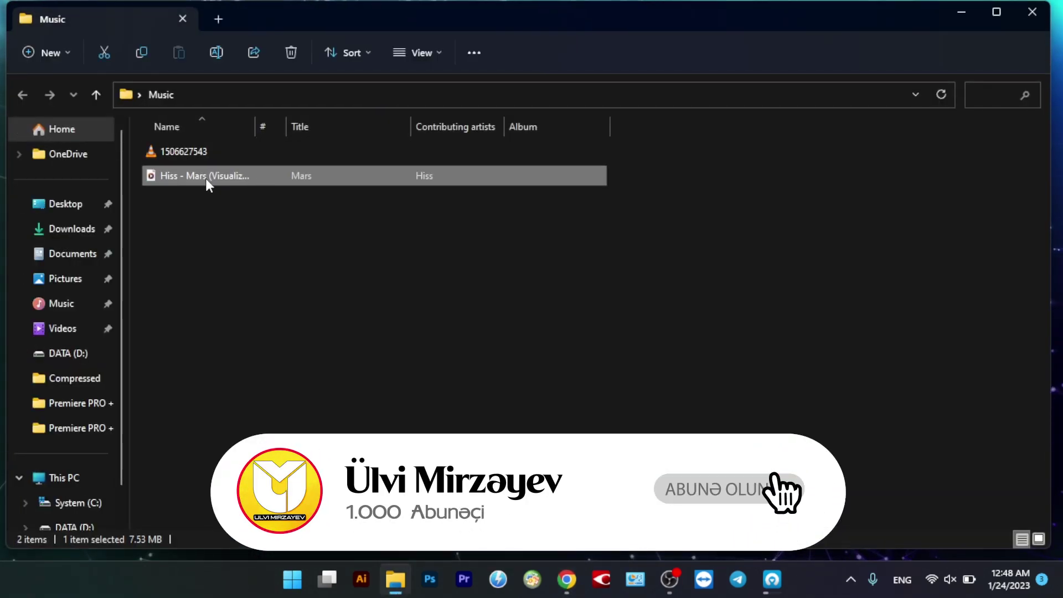